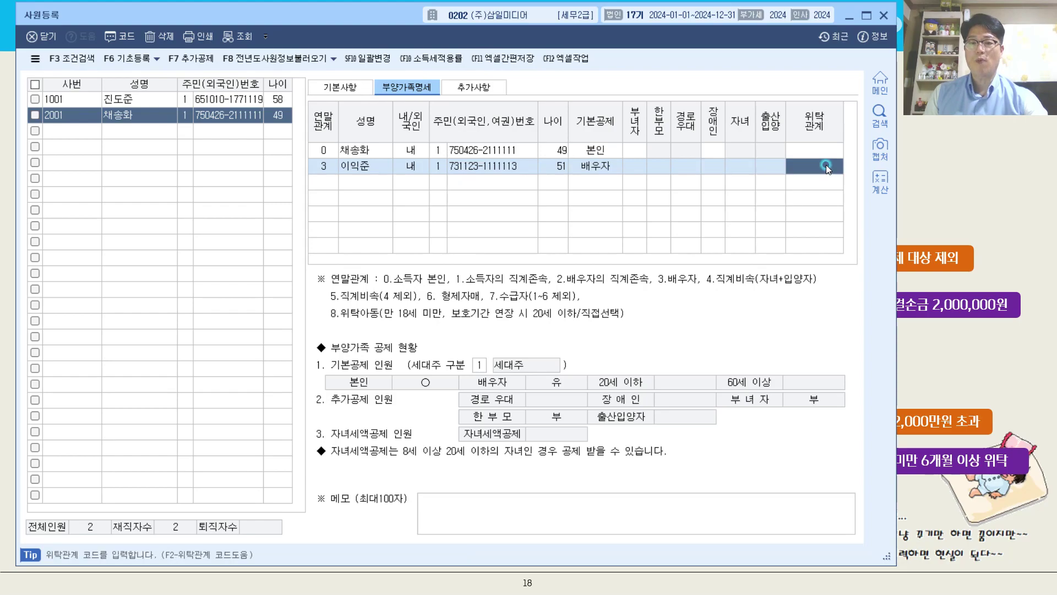
- Set the spouse's 위탁관계 to 1 배우자, leaving a blank row for the next dependent
{"action": "key", "text": "F2"}
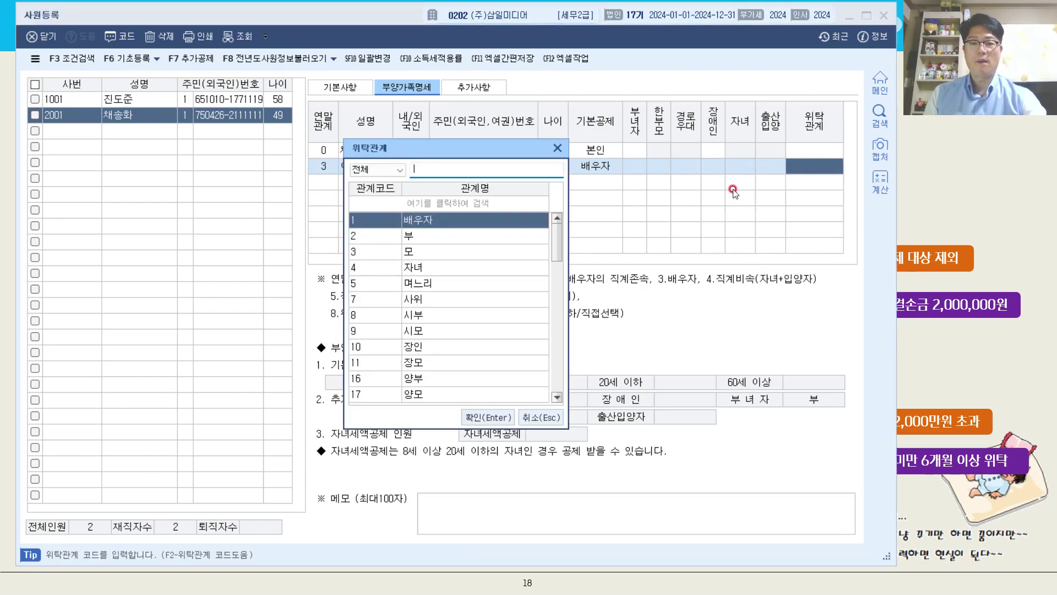
{"action": "double_click", "coordinate": [475, 223]}
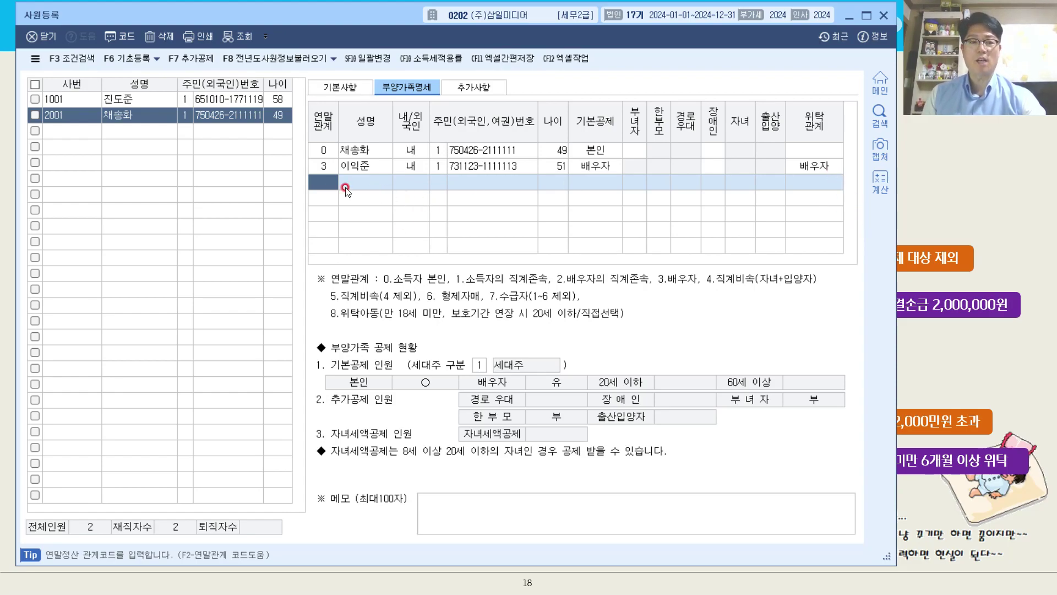
{"action": "left_click", "coordinate": [325, 185]}
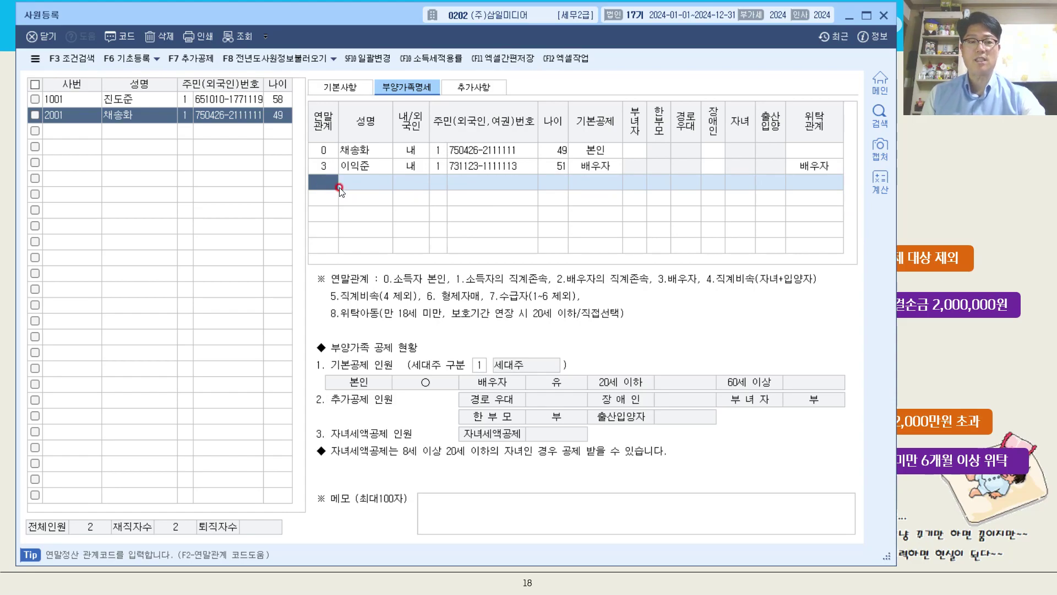
- Add a child dependent with 연말관계 code 4, entering the child's name and resident number
{"action": "key", "text": "F2"}
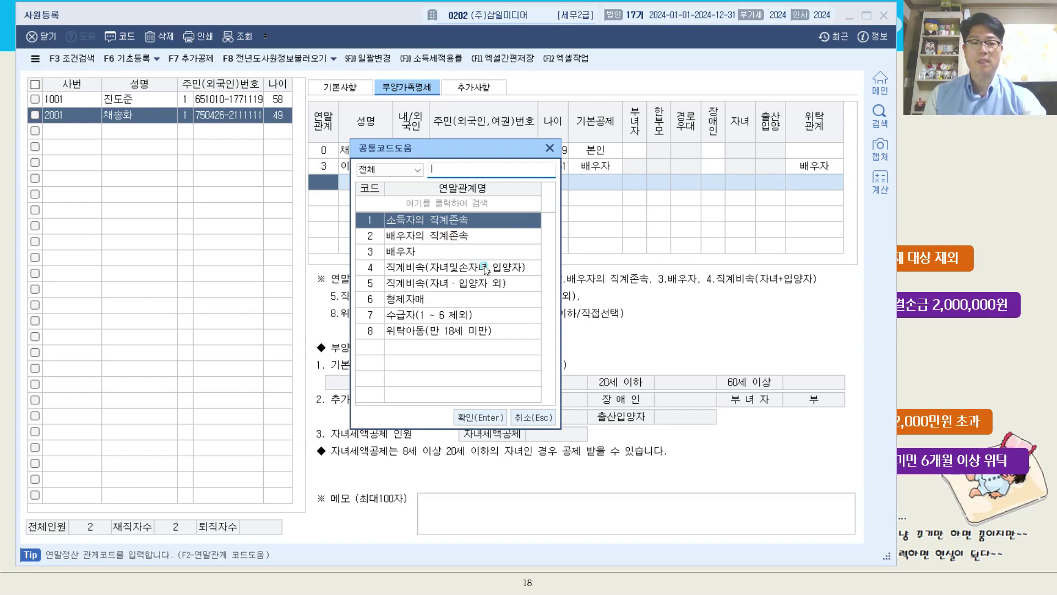
{"action": "double_click", "coordinate": [485, 269]}
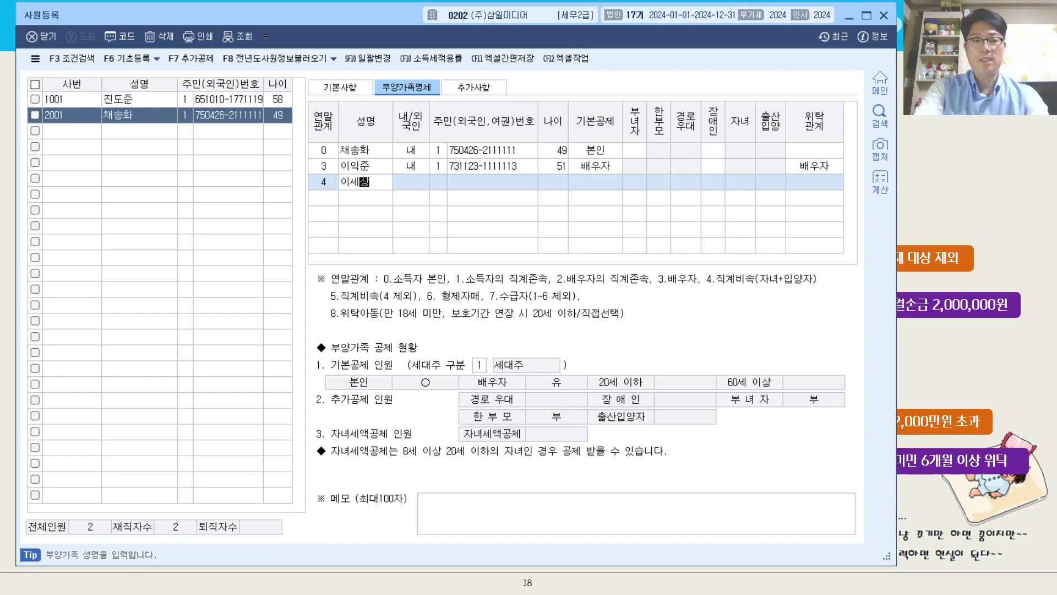
{"action": "key", "text": "Return"}
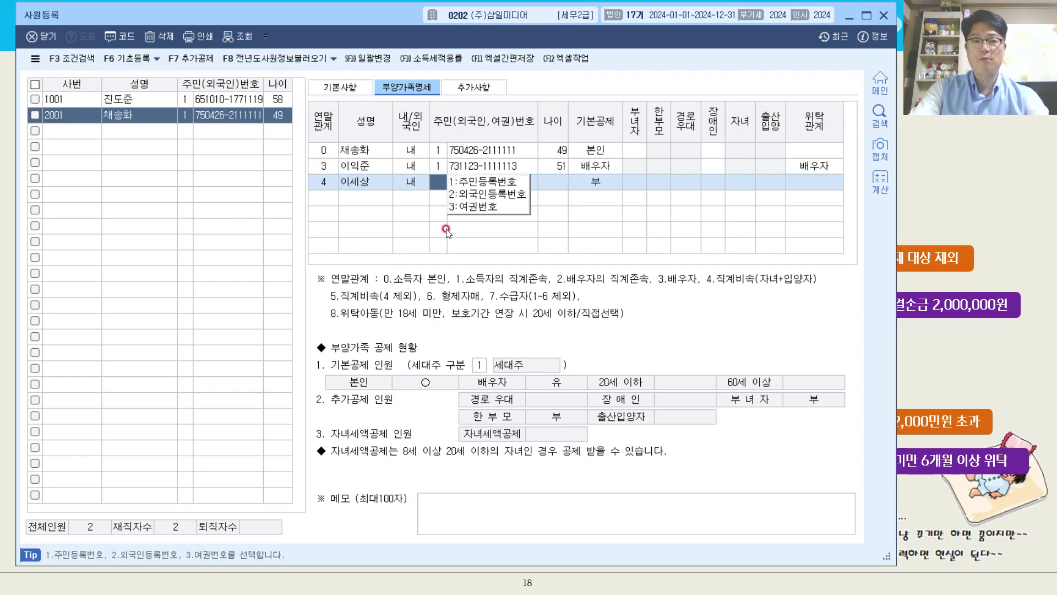
{"action": "key", "text": "Return"}
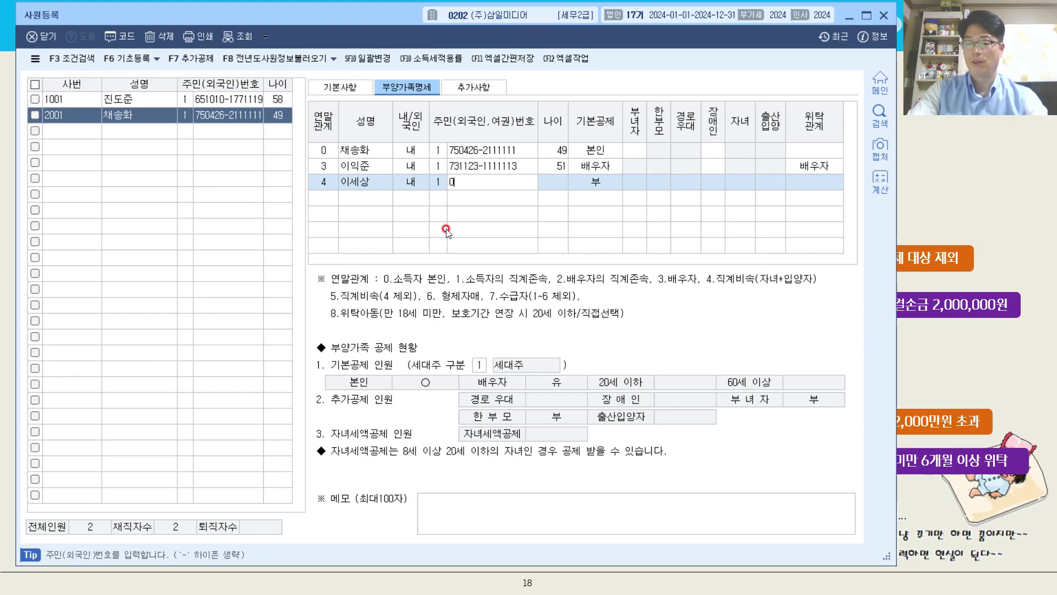
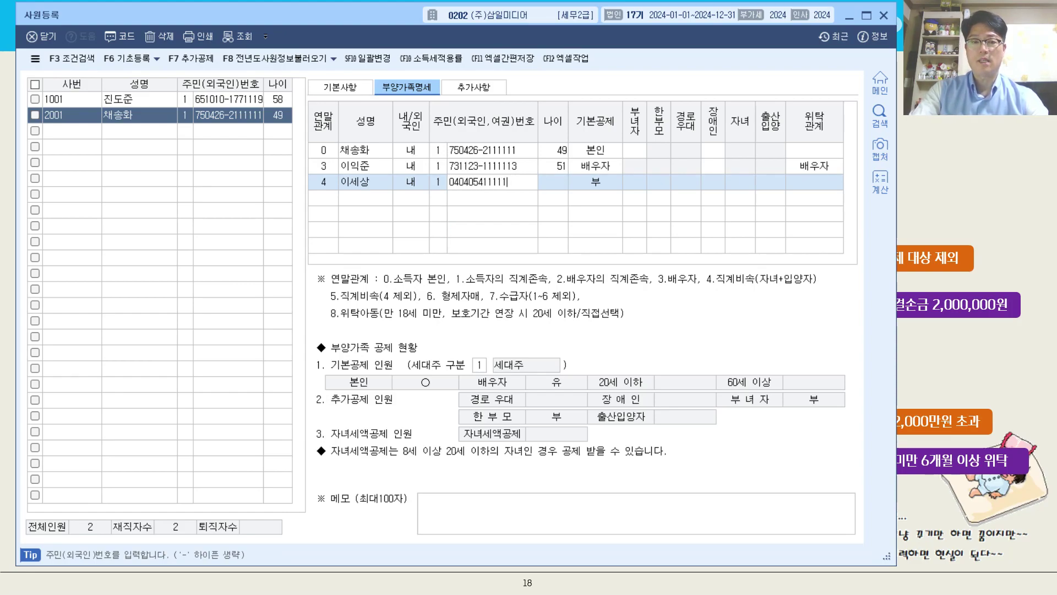
{"action": "key", "text": "Return"}
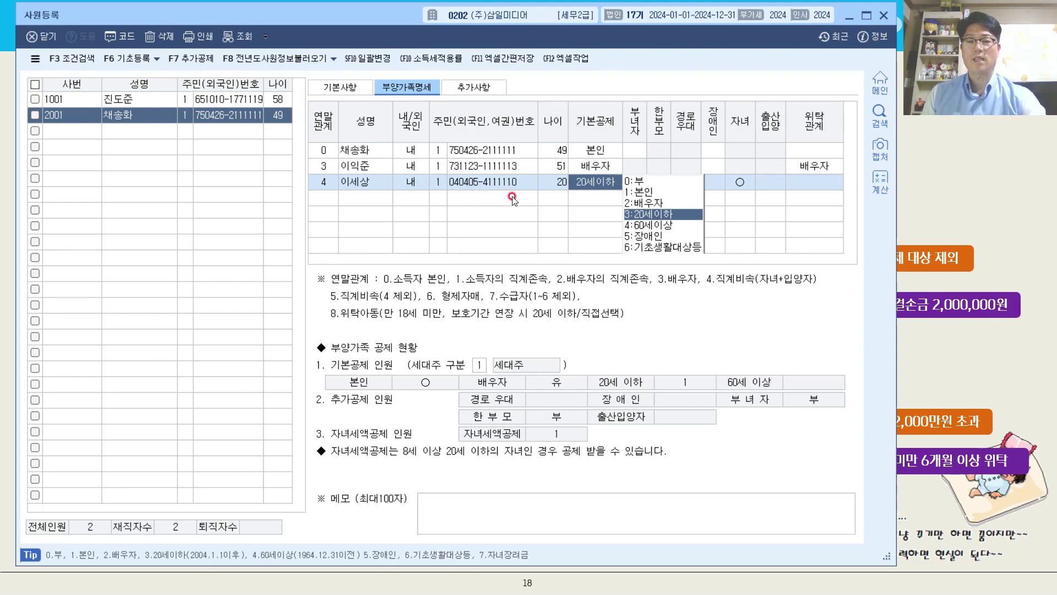
- Keep the child's 20세이하 deduction and set 위탁관계 to 자녀
{"action": "left_click", "coordinate": [818, 182]}
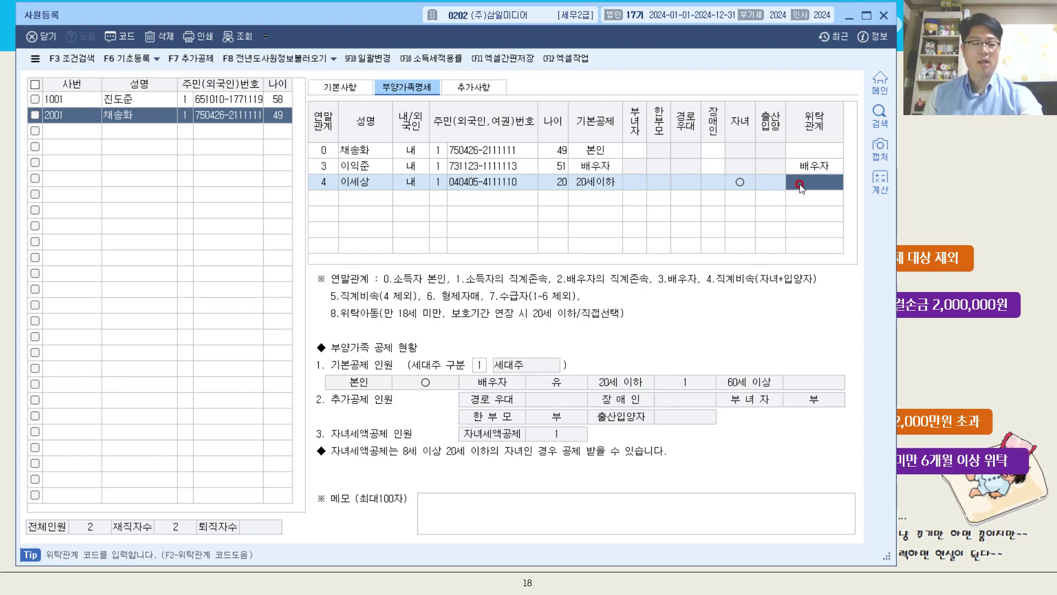
{"action": "double_click", "coordinate": [800, 186]}
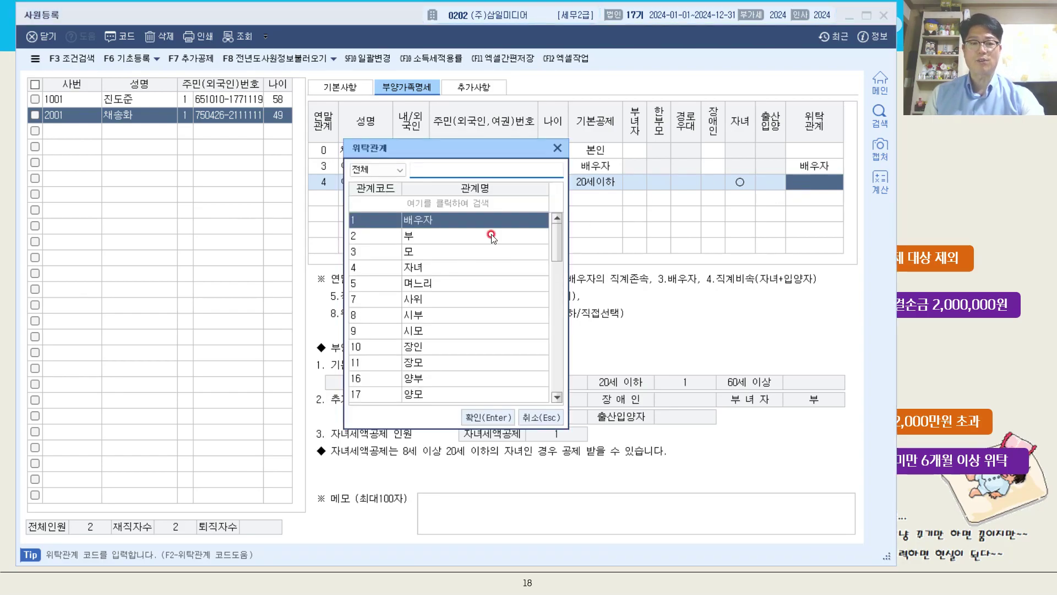
{"action": "double_click", "coordinate": [464, 266]}
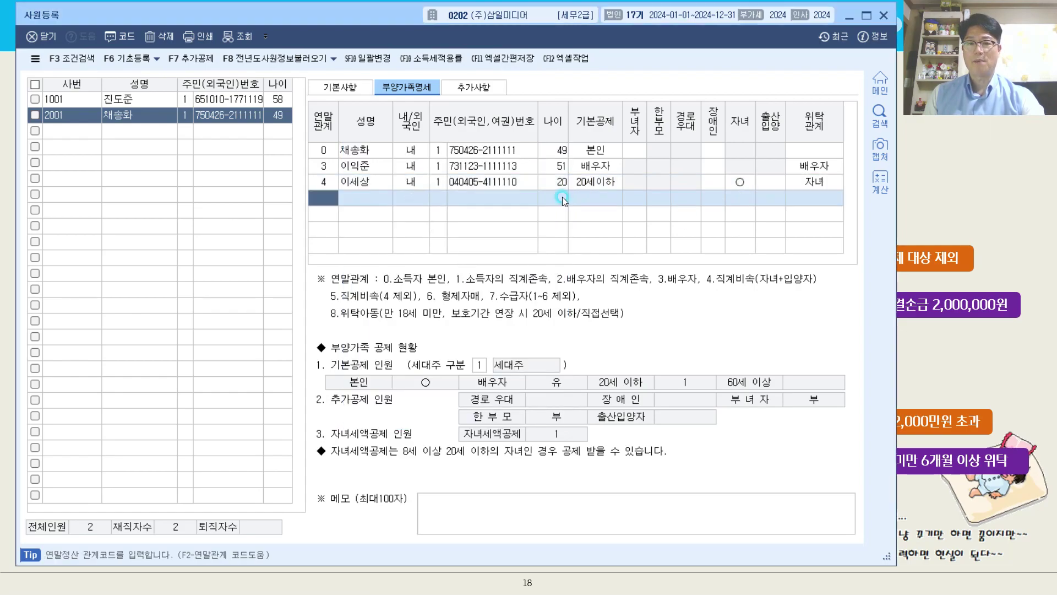
{"action": "left_click", "coordinate": [325, 202]}
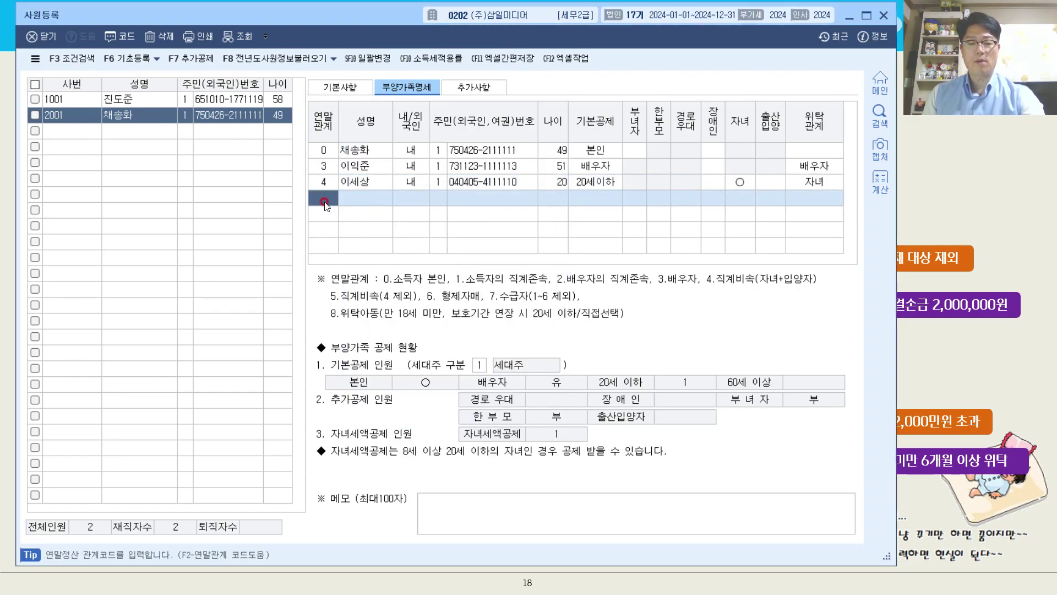
- Add a second child with relation code 4, name, and resident number as 1 주민등록번호
{"action": "type", "text": "4"}
{"action": "key", "text": "Return"}
{"action": "left_click", "coordinate": [389, 194]}
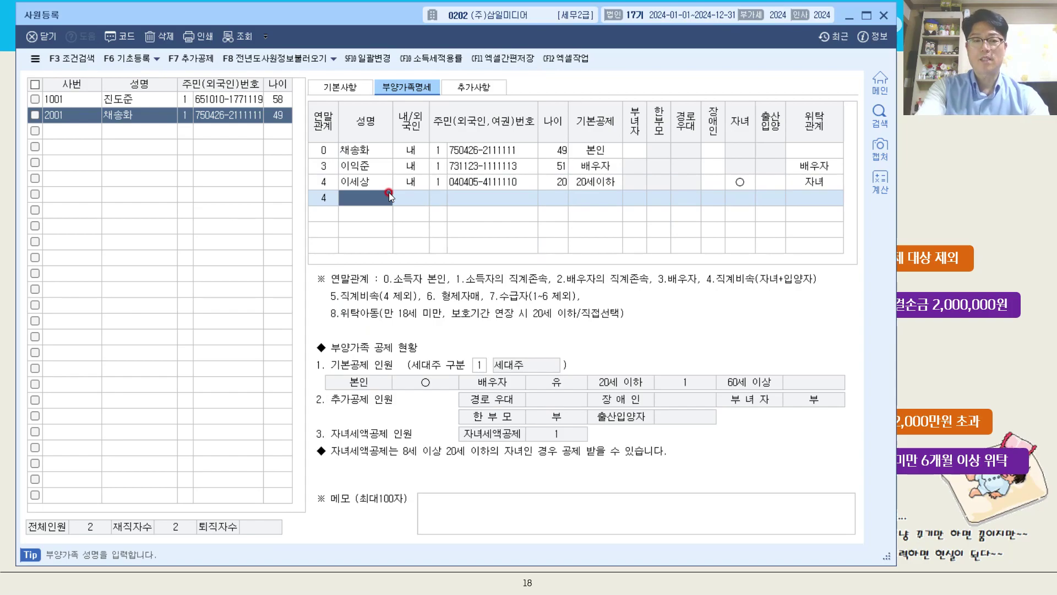
{"action": "key", "text": "Return"}
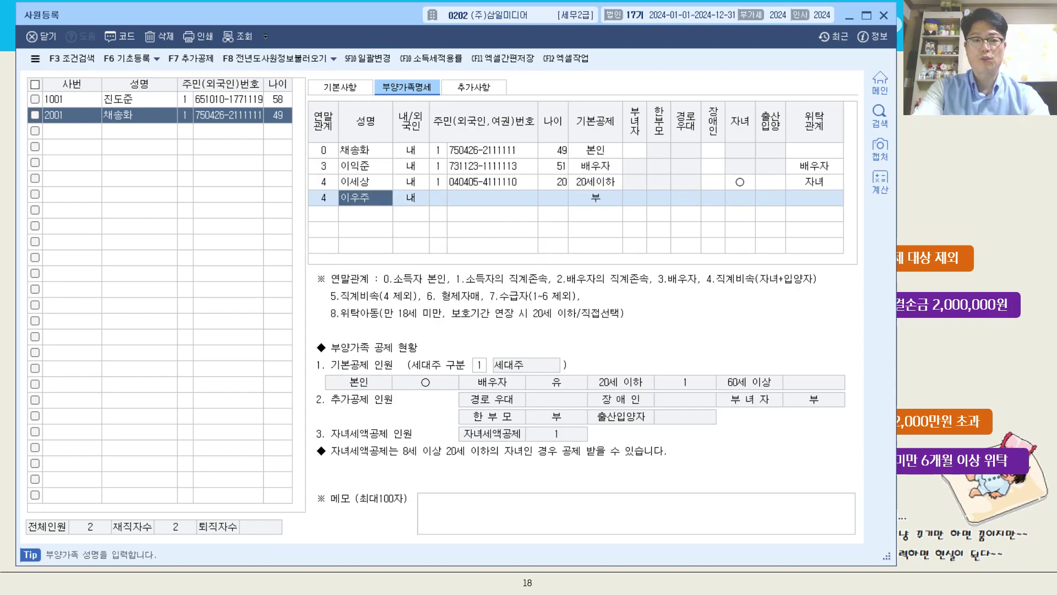
{"action": "key", "text": "Return"}
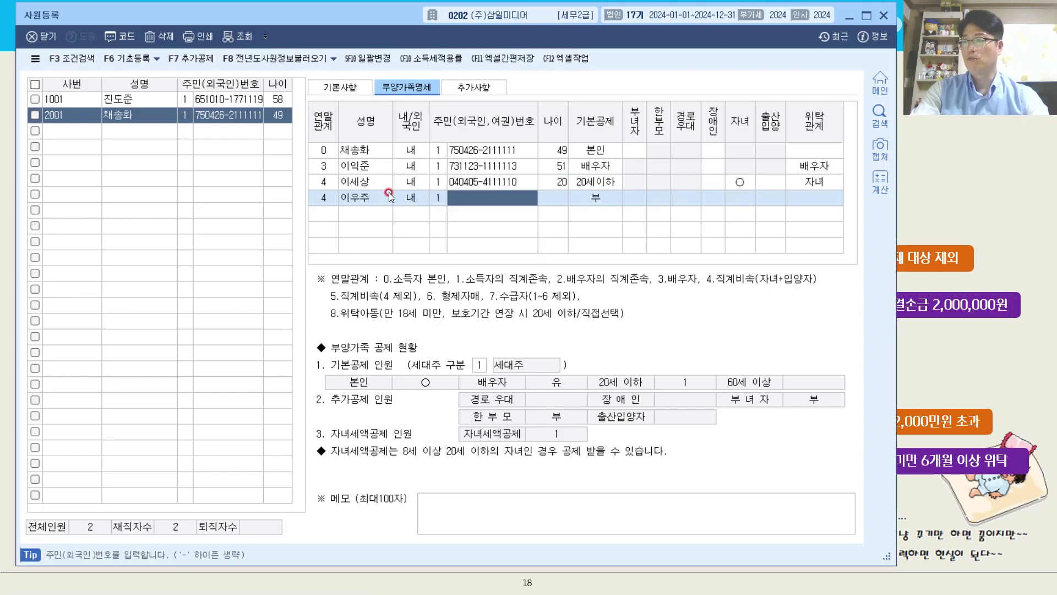
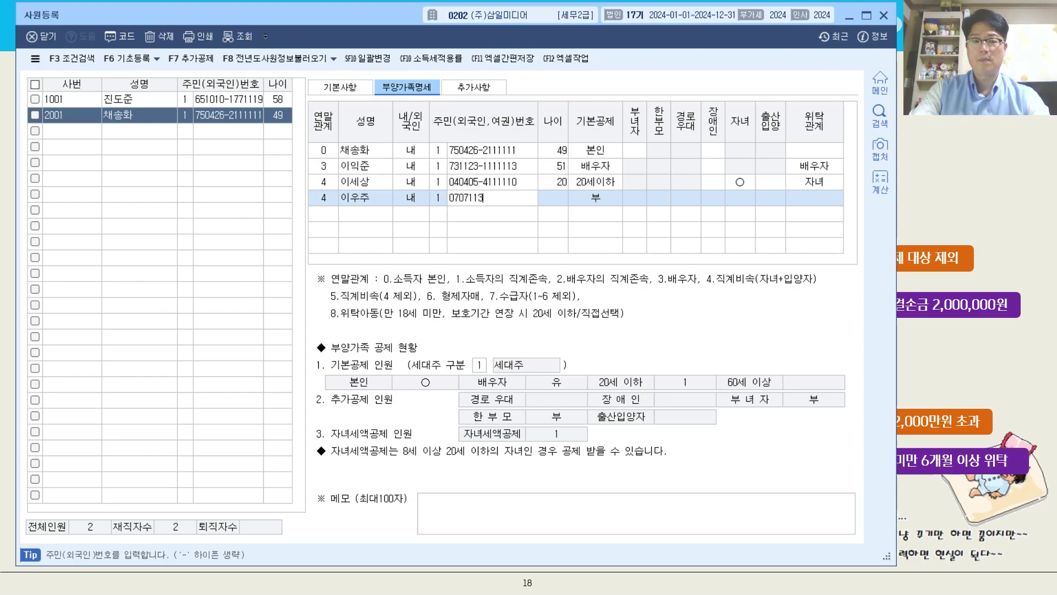
{"action": "key", "text": "Return"}
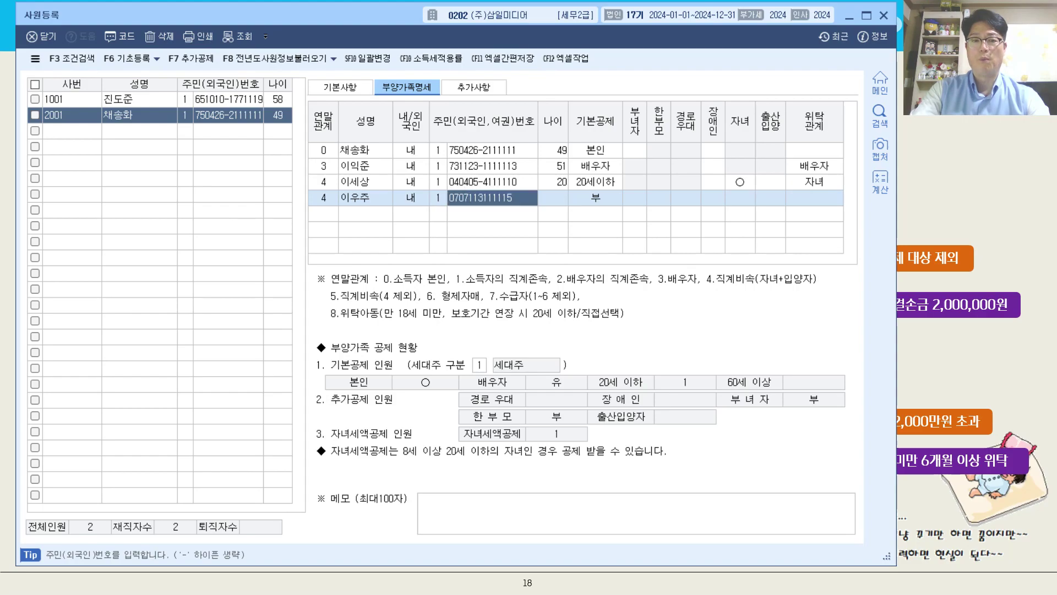
- Keep the second child's 20세이하 deduction and set 위탁관계 to 자녀
{"action": "left_click", "coordinate": [813, 199]}
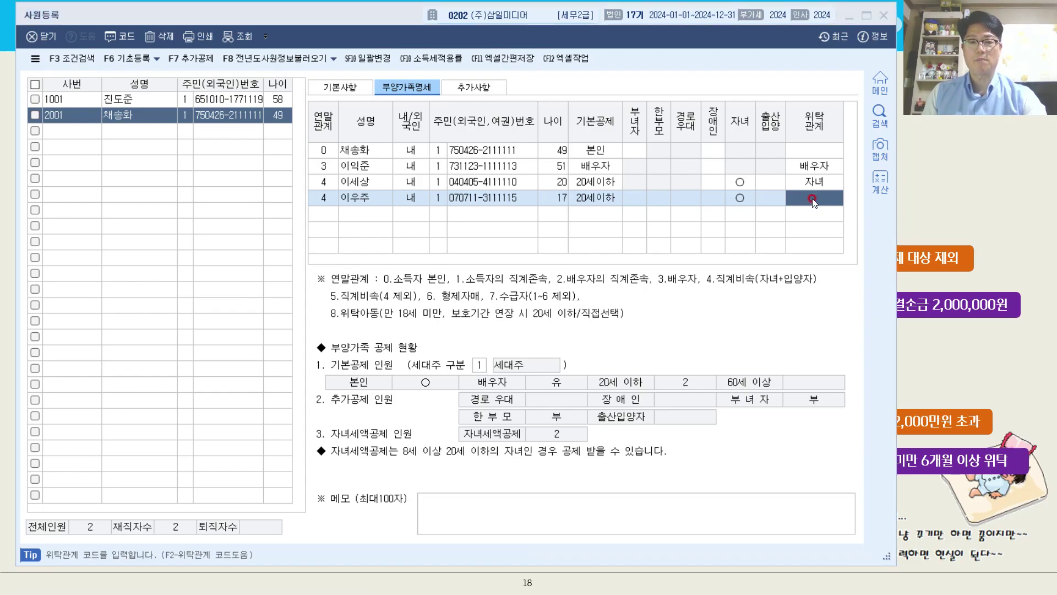
{"action": "double_click", "coordinate": [812, 199]}
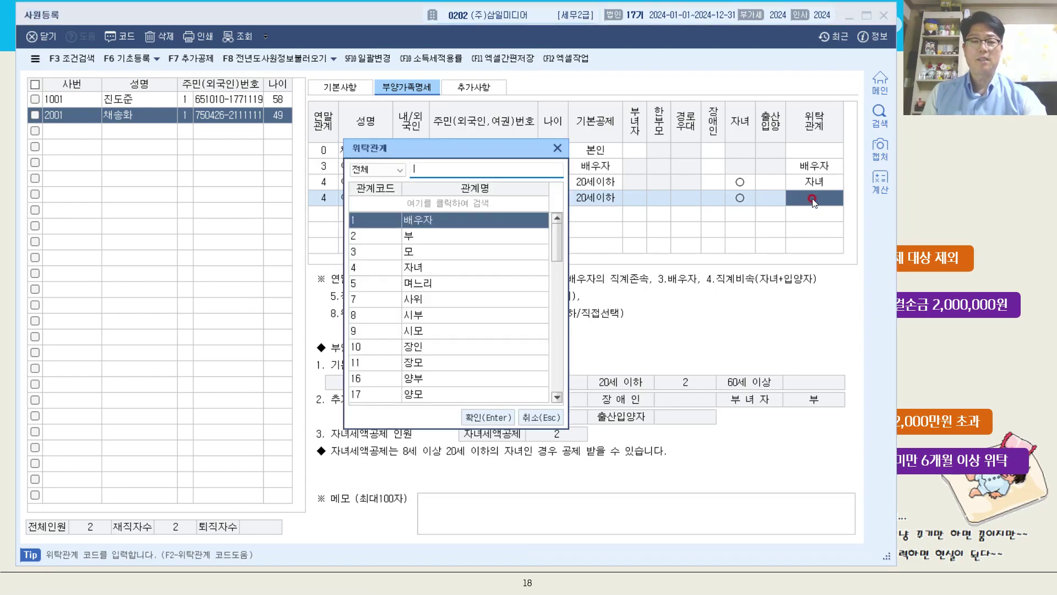
{"action": "double_click", "coordinate": [463, 268]}
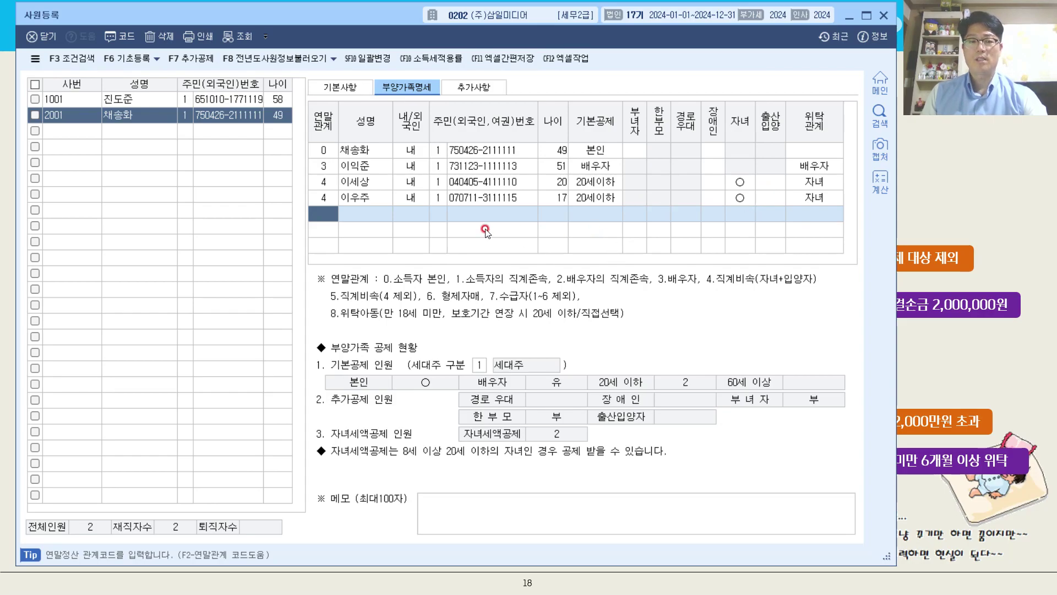
- Add a sibling dependent with relation code 6 형제자매, entering the name and resident number
{"action": "double_click", "coordinate": [318, 220]}
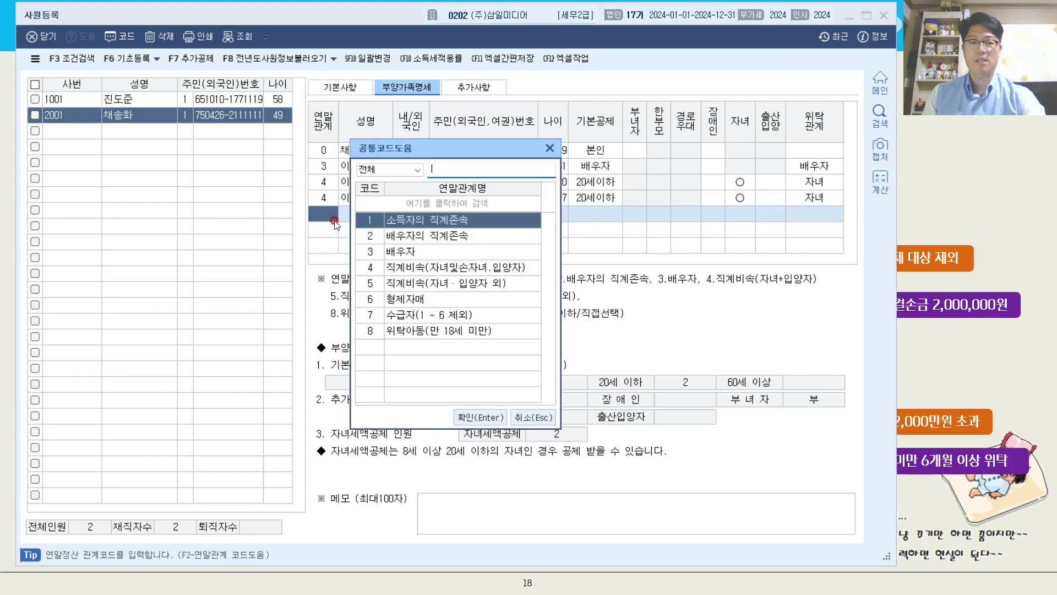
{"action": "double_click", "coordinate": [430, 299]}
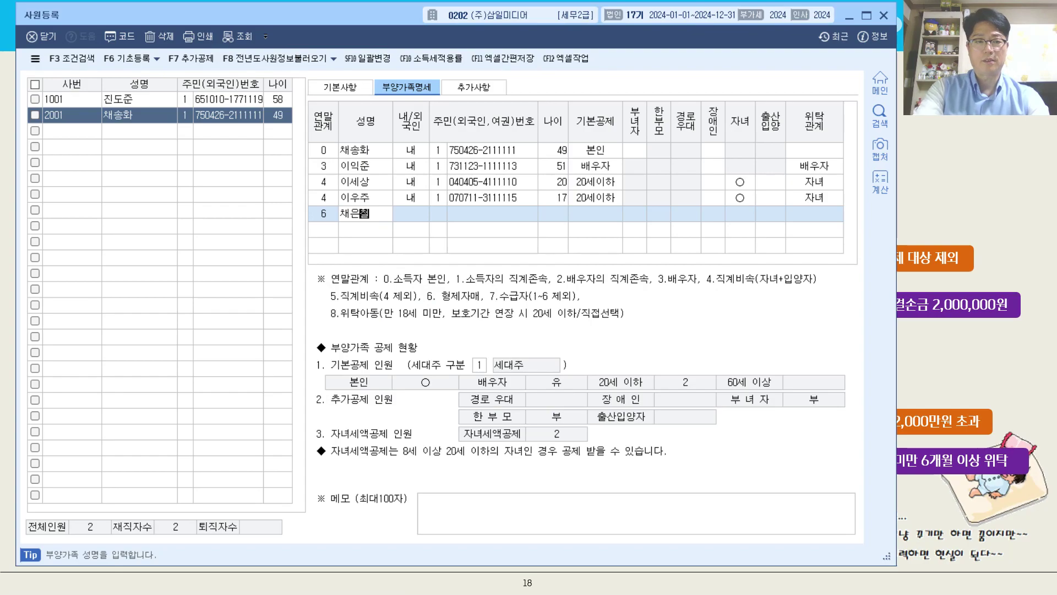
{"action": "key", "text": "Return"}
{"action": "key", "text": "Return"}
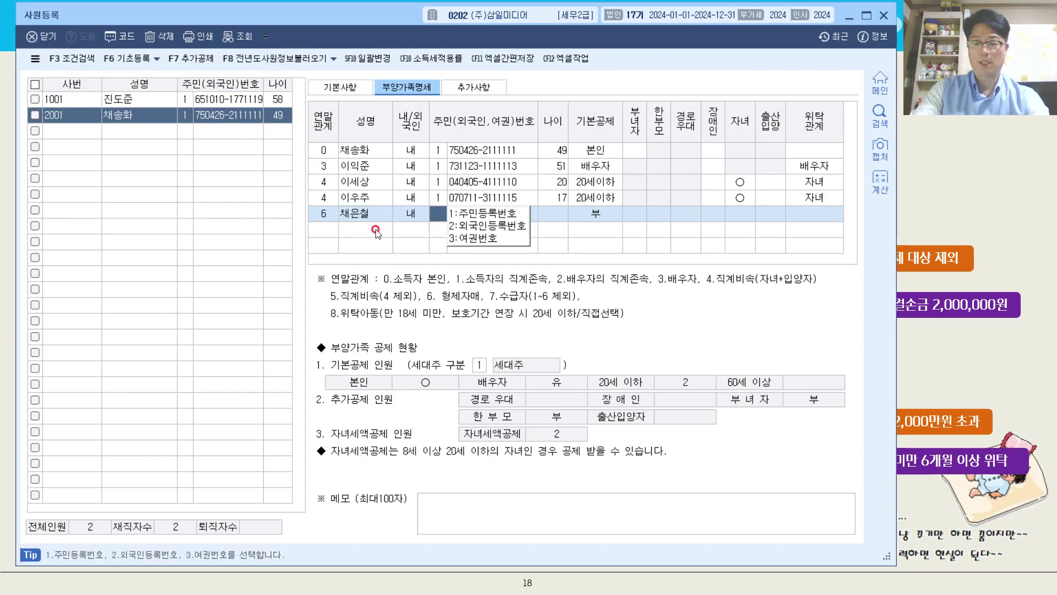
{"action": "key", "text": "Return"}
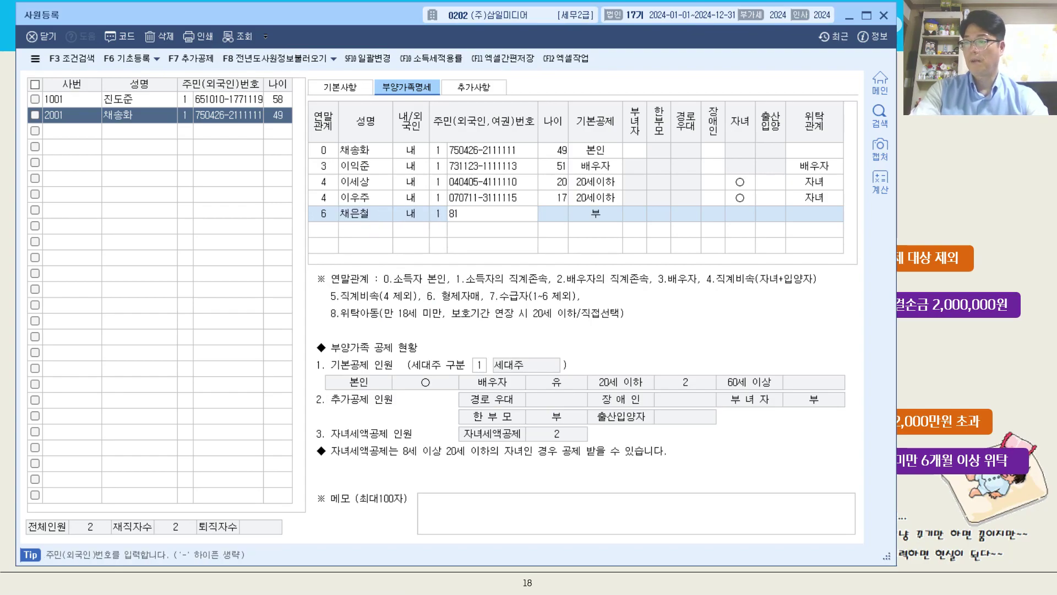
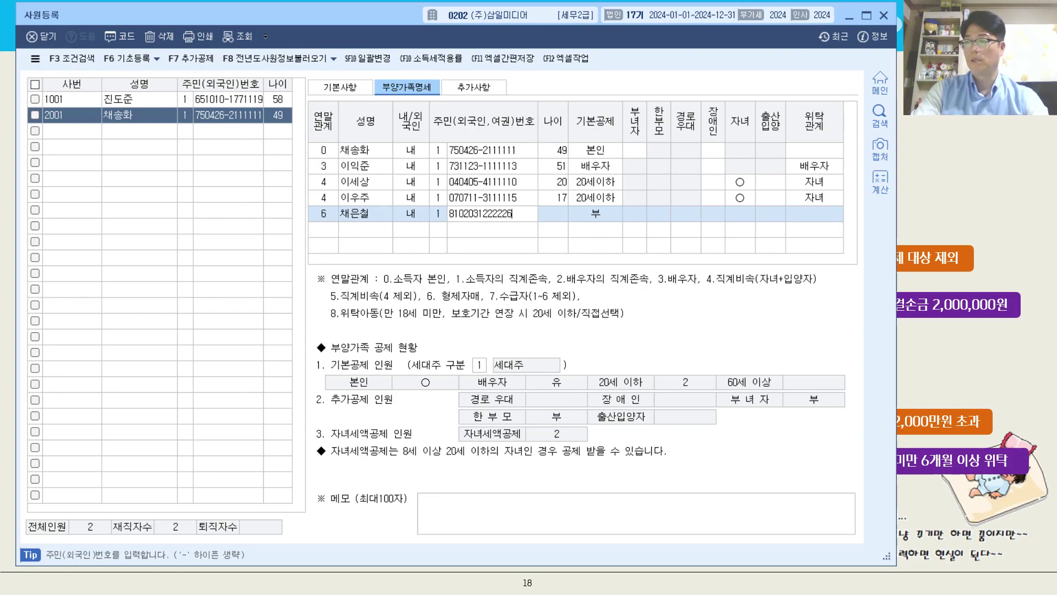
{"action": "key", "text": "Return"}
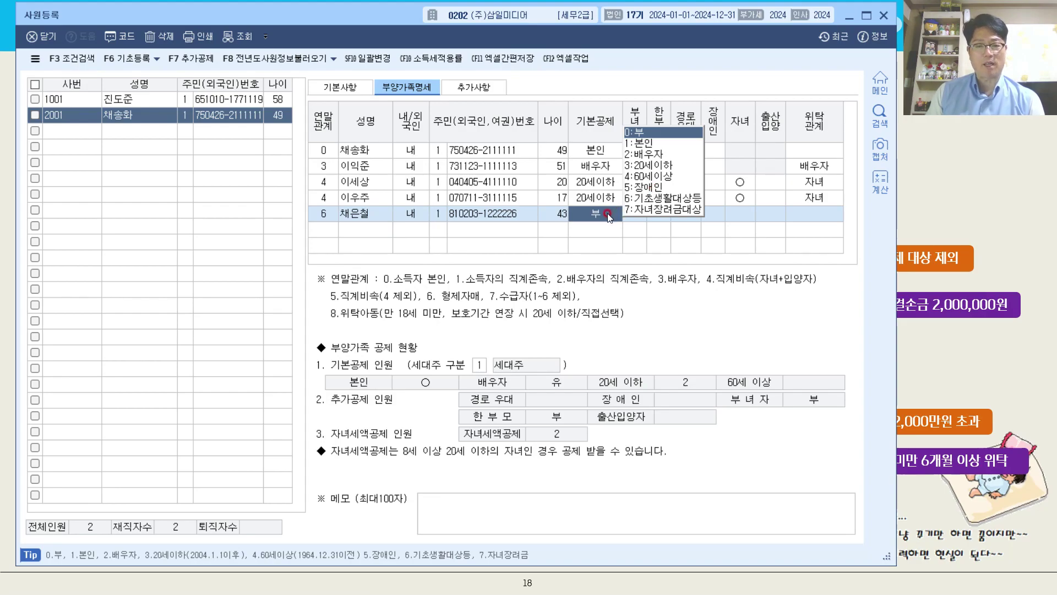
- Keep the sibling's 기본공제 as 부 and set 위탁관계 to 30 매
{"action": "left_click", "coordinate": [719, 202]}
{"action": "left_click", "coordinate": [721, 210]}
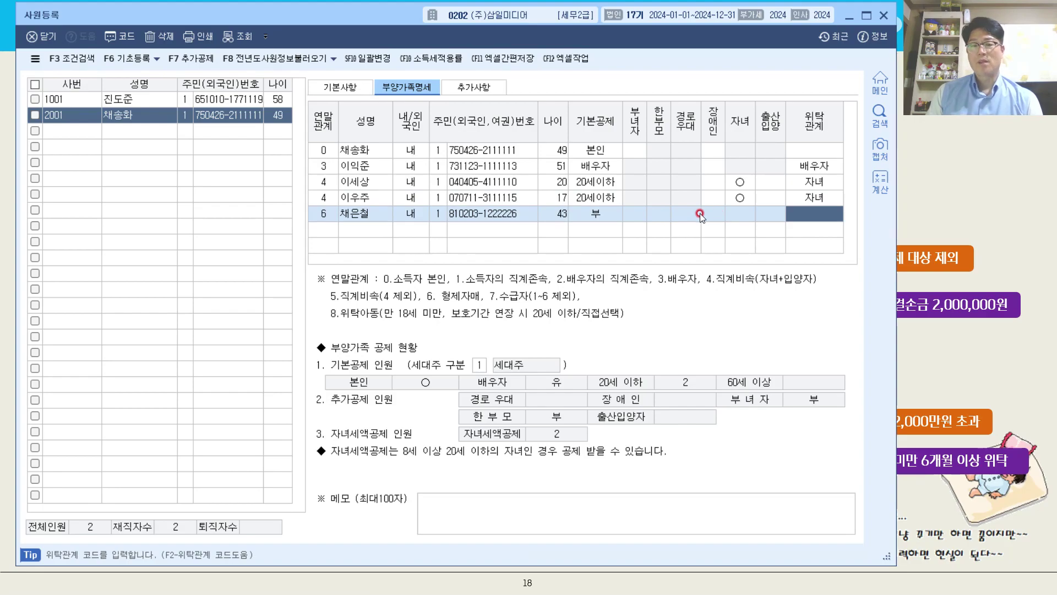
{"action": "left_click", "coordinate": [661, 218]}
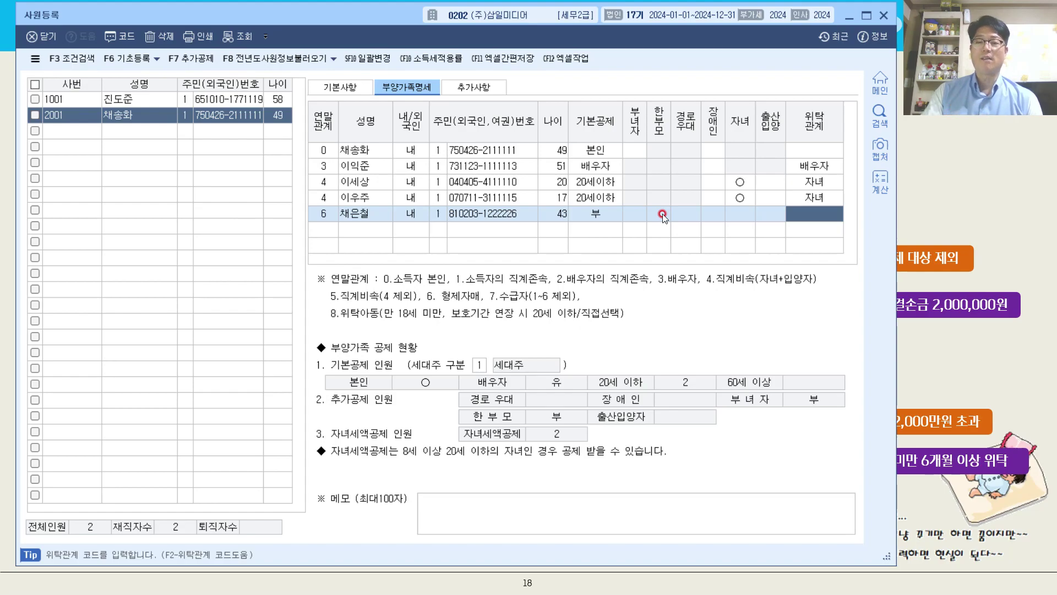
{"action": "key", "text": "F2"}
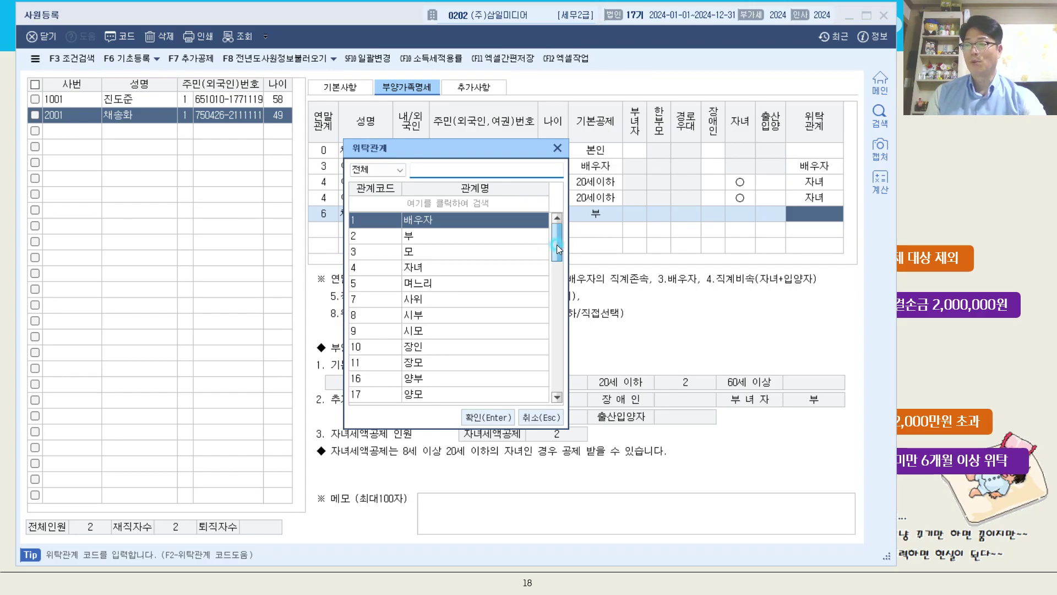
{"action": "left_click_drag", "start_coordinate": [556, 245], "coordinate": [560, 263]}
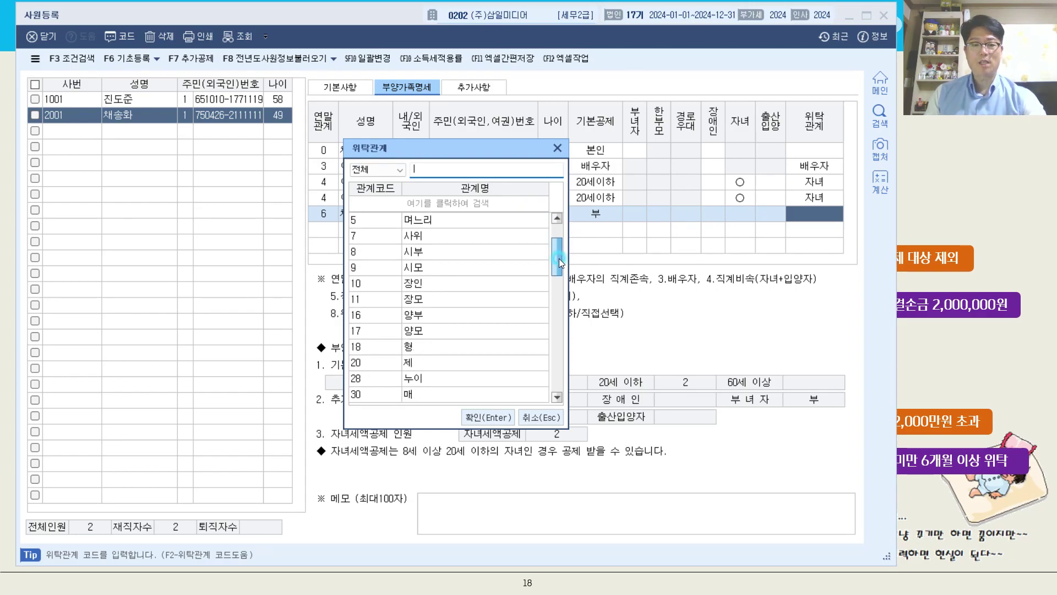
{"action": "left_click", "coordinate": [431, 393]}
{"action": "left_click", "coordinate": [487, 417]}
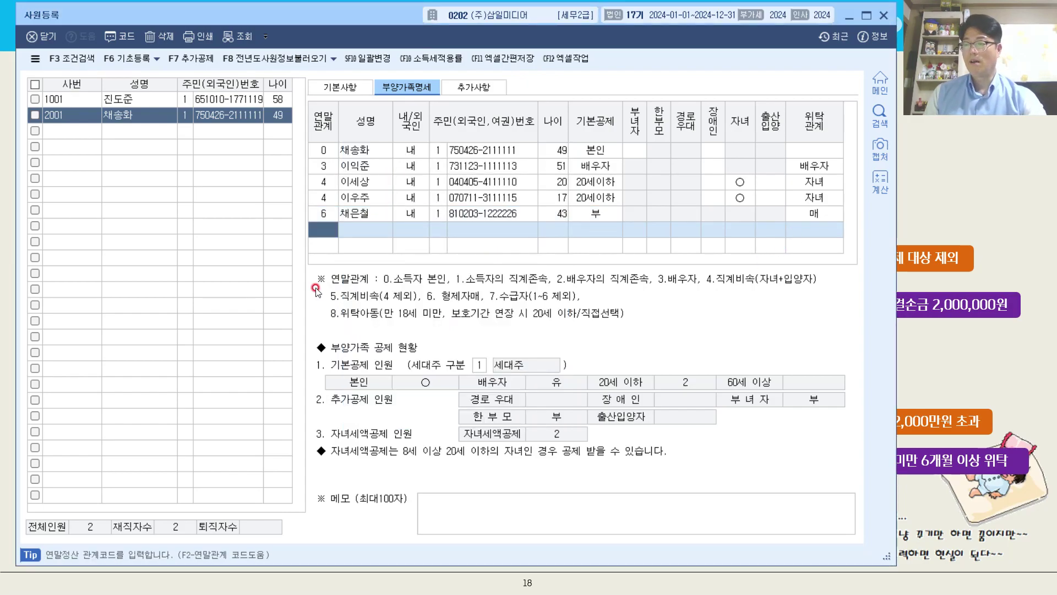
{"action": "key", "text": "F2"}
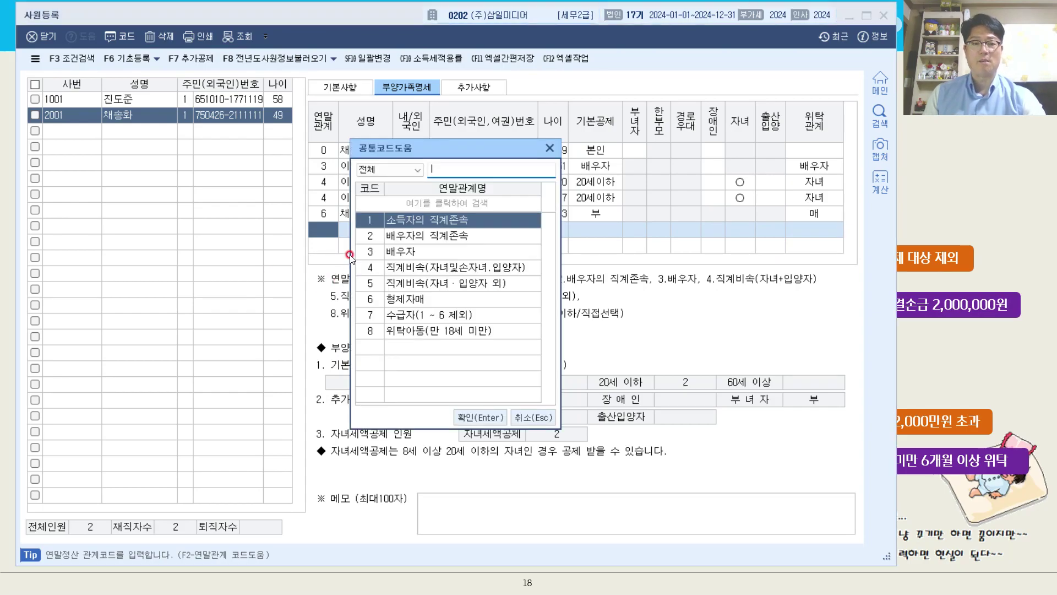
- Add the foster child with 연말관계 code 8, entering the name and resident number
{"action": "double_click", "coordinate": [424, 332]}
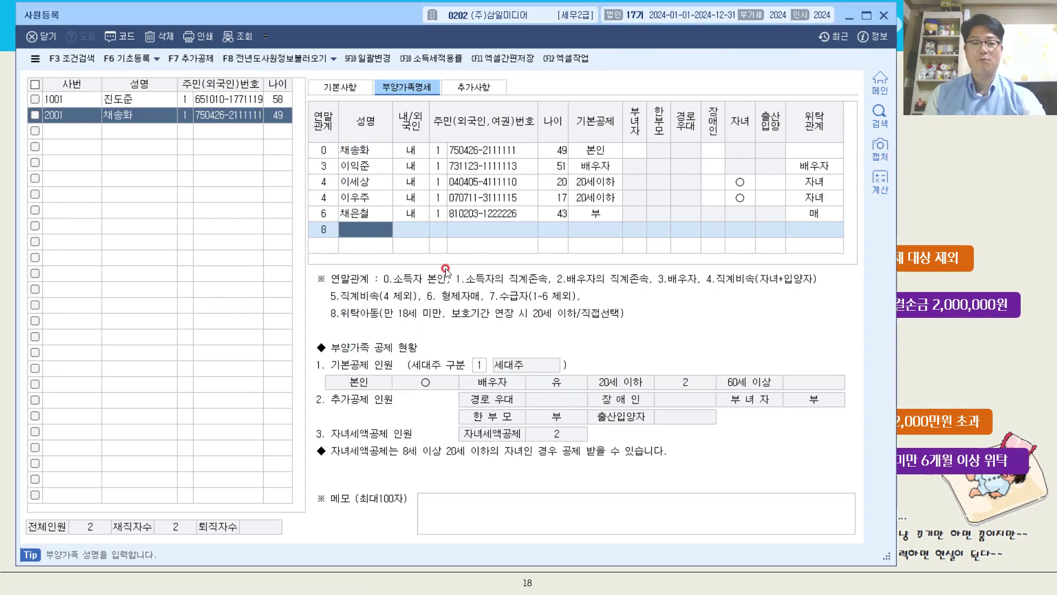
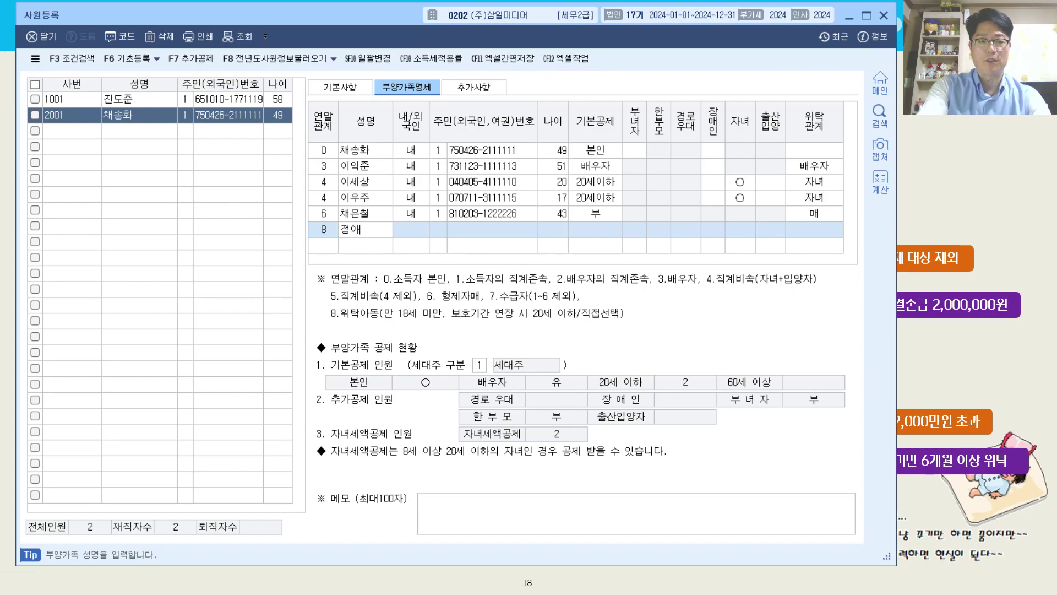
{"action": "key", "text": "Return"}
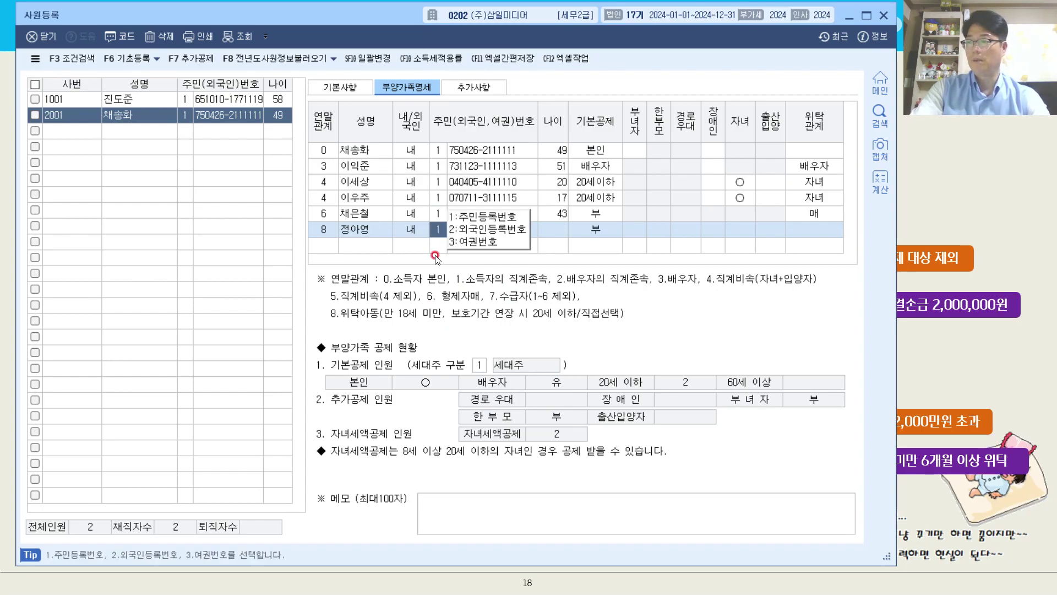
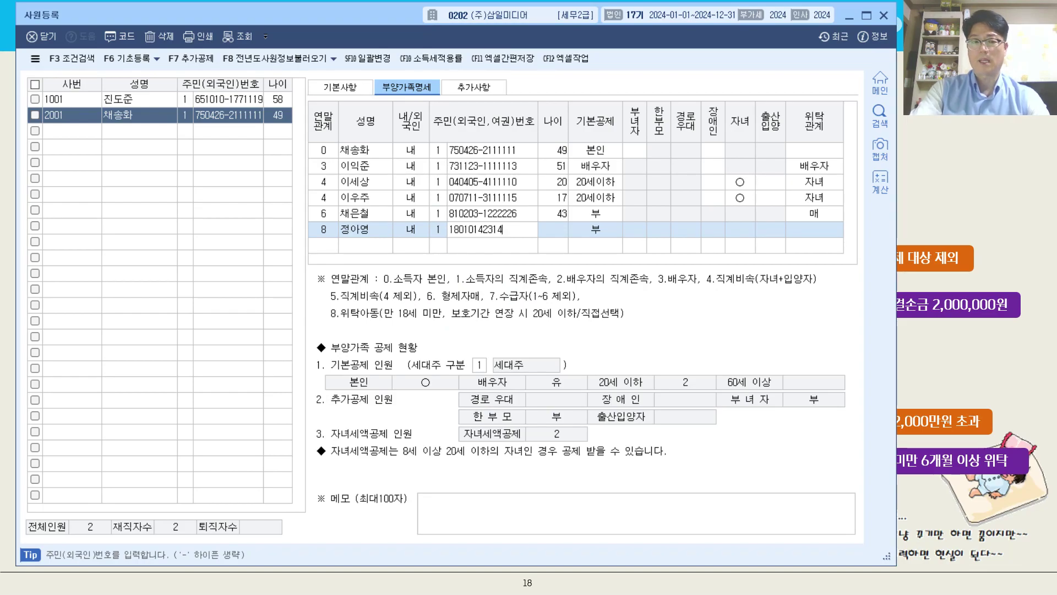
{"action": "key", "text": "Return"}
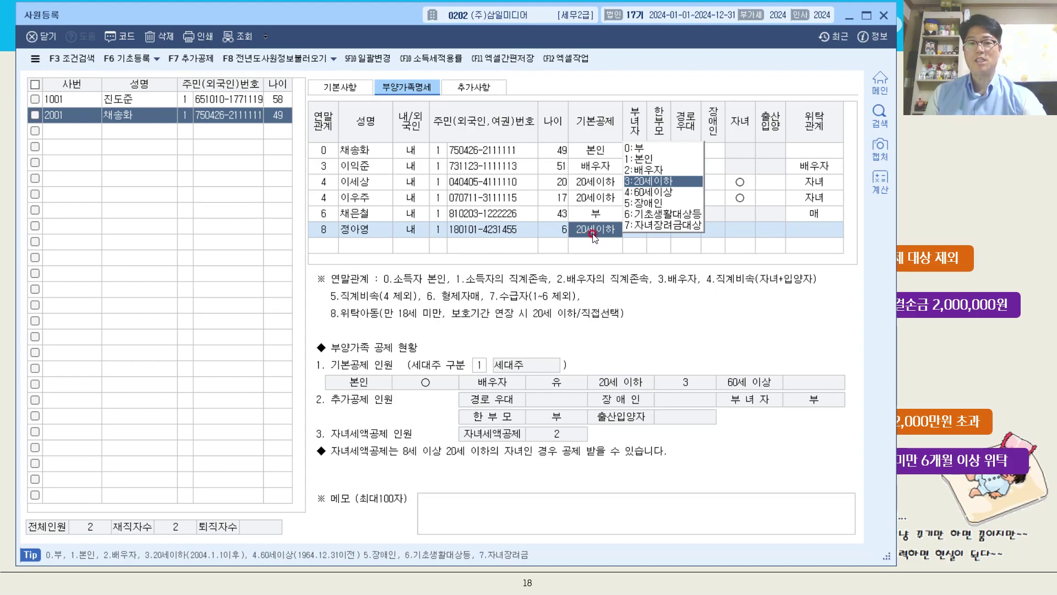
- Keep the foster child's 20세이하 deduction and set 위탁관계 to 110 기타
{"action": "left_click", "coordinate": [829, 236]}
{"action": "left_click", "coordinate": [827, 236]}
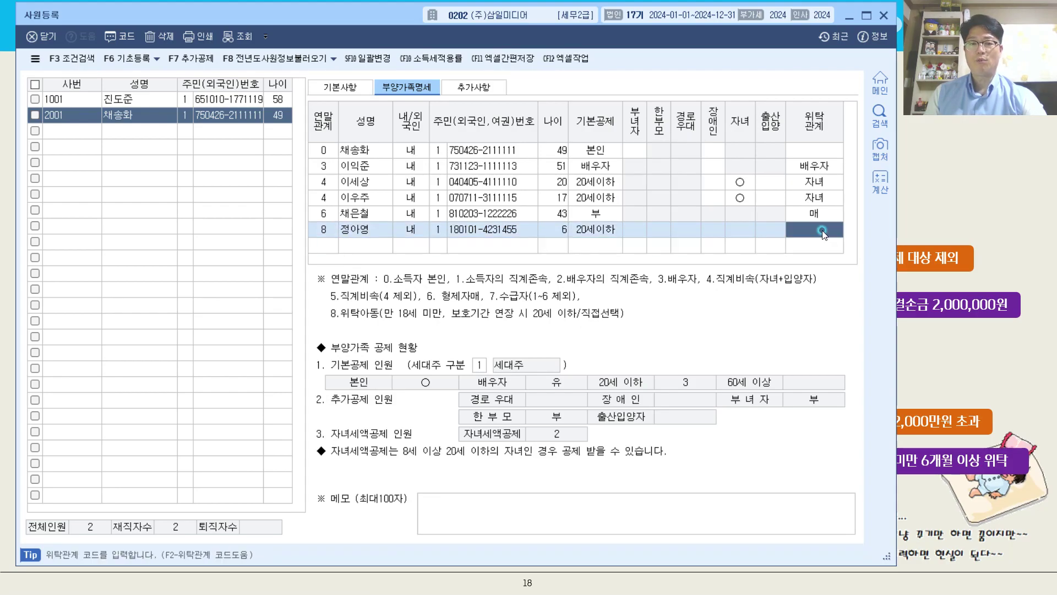
{"action": "key", "text": "F2"}
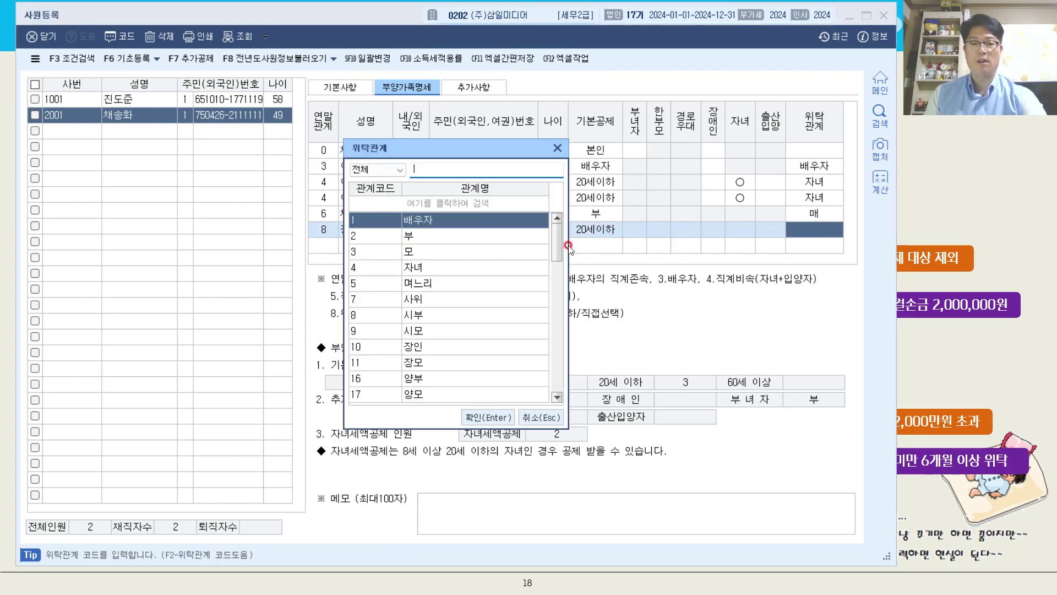
{"action": "left_click_drag", "start_coordinate": [557, 245], "coordinate": [576, 361]}
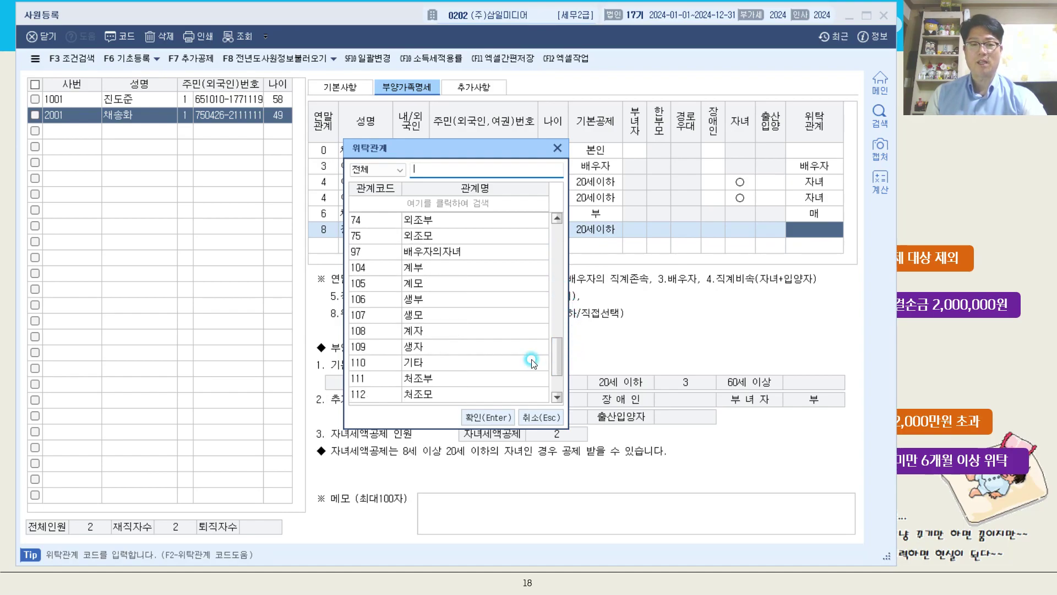
{"action": "left_click", "coordinate": [499, 362]}
{"action": "left_click", "coordinate": [480, 426]}
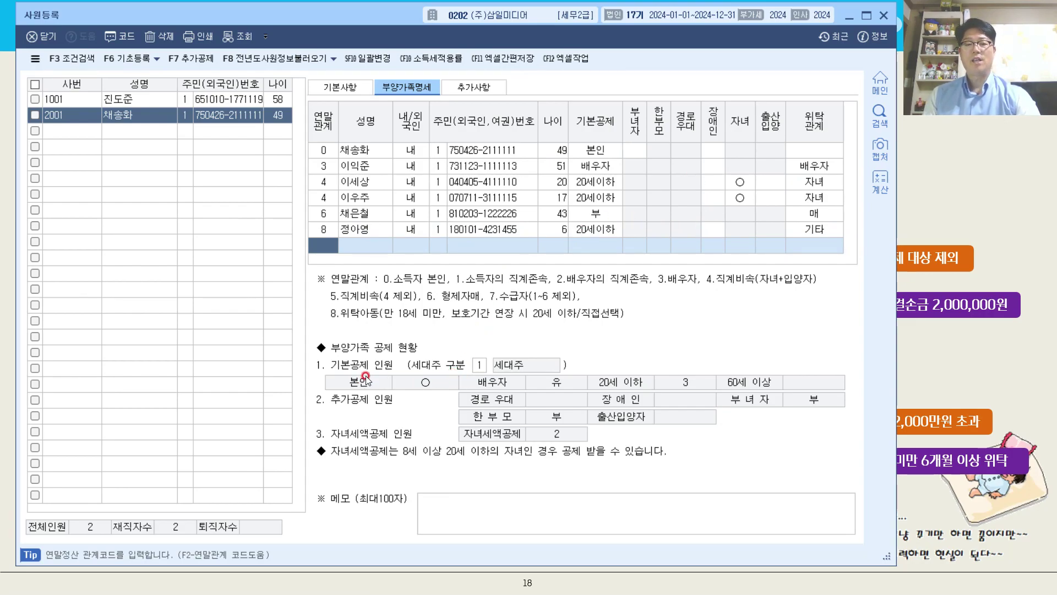
- Set 세대주 구분 to 2 세대원, then reopen employee 2001 to verify its dependents
{"action": "left_click", "coordinate": [482, 368]}
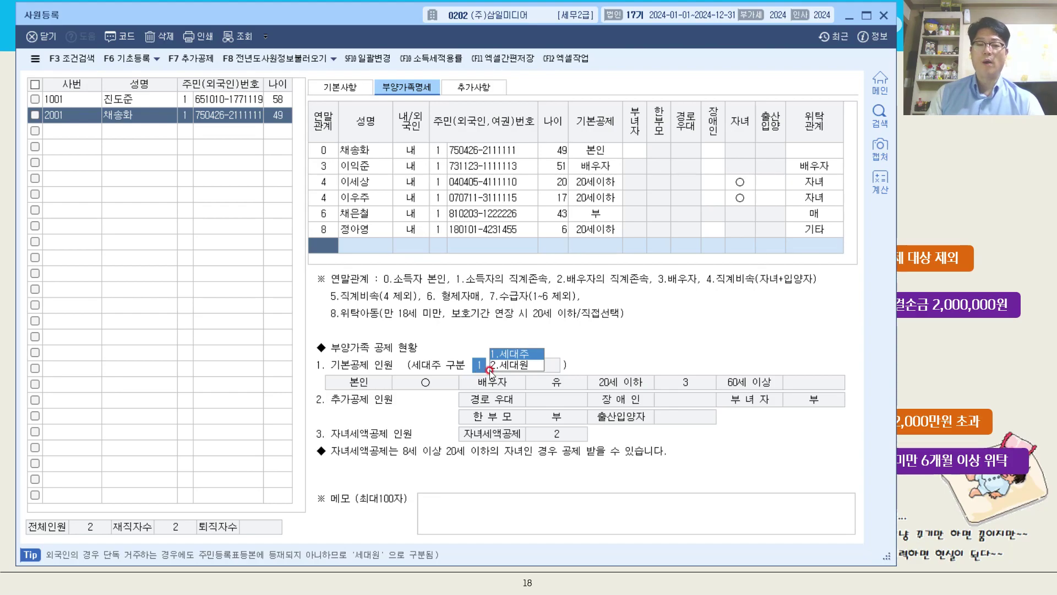
{"action": "left_click", "coordinate": [510, 366]}
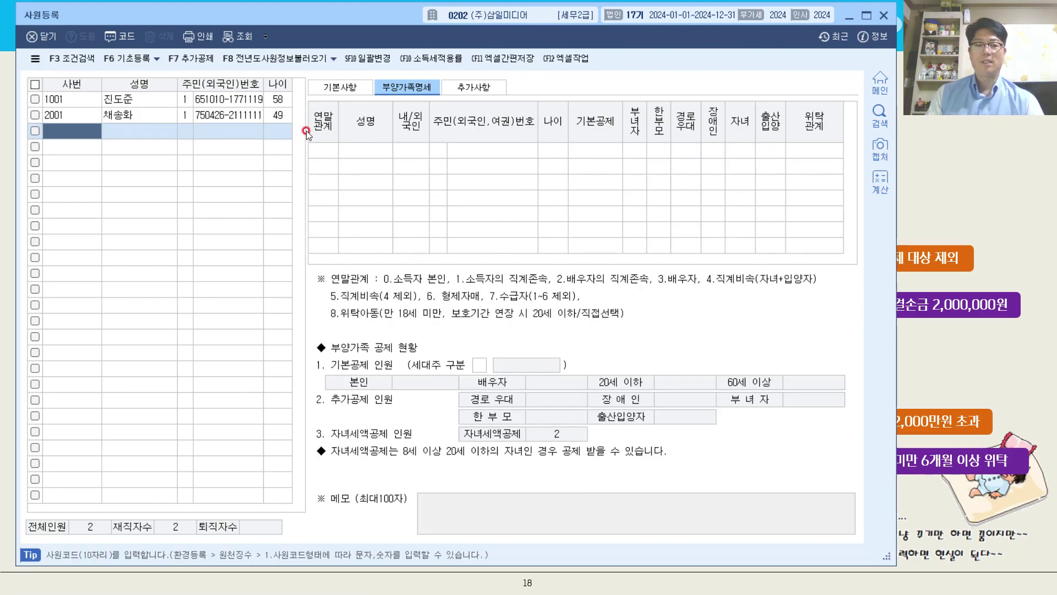
{"action": "left_click", "coordinate": [269, 116]}
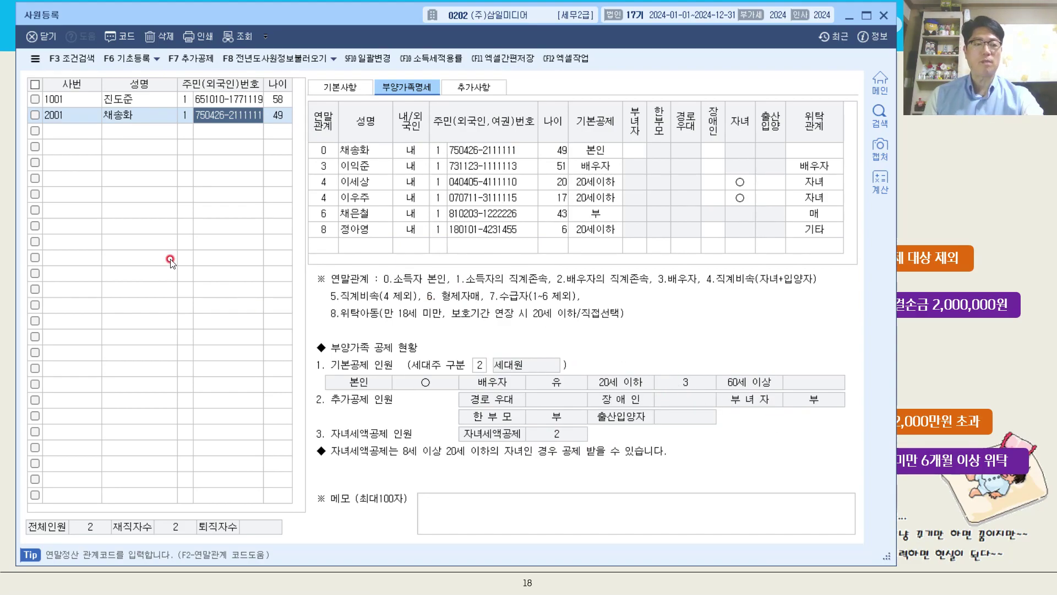
{"action": "left_click", "coordinate": [71, 135]}
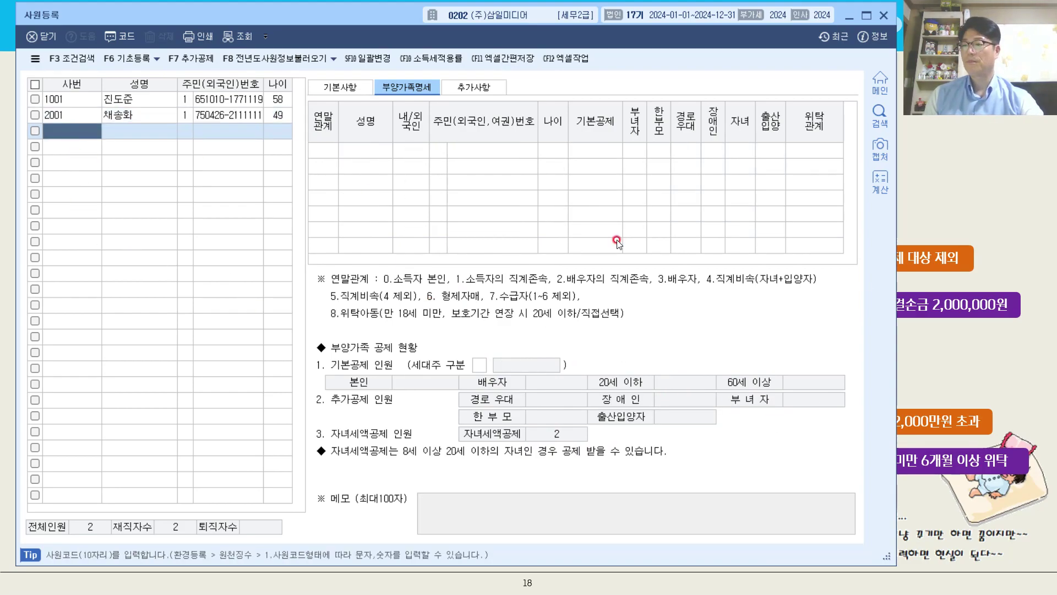
- Return to the lecture slideshow and advance two slides to slide 20, 사원등록 3
{"action": "left_click", "coordinate": [961, 211]}
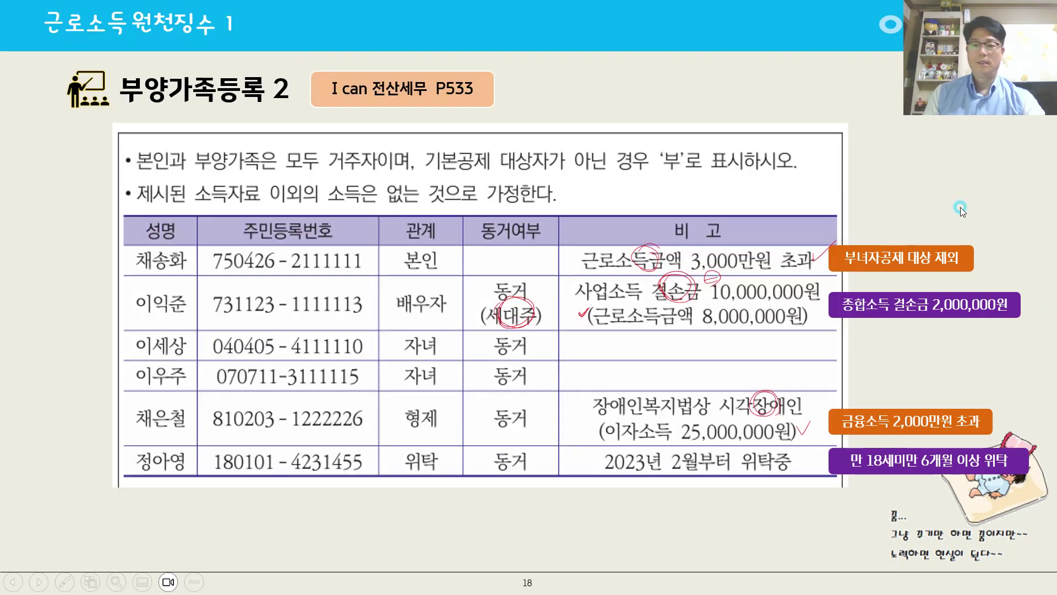
{"action": "key", "text": "Right"}
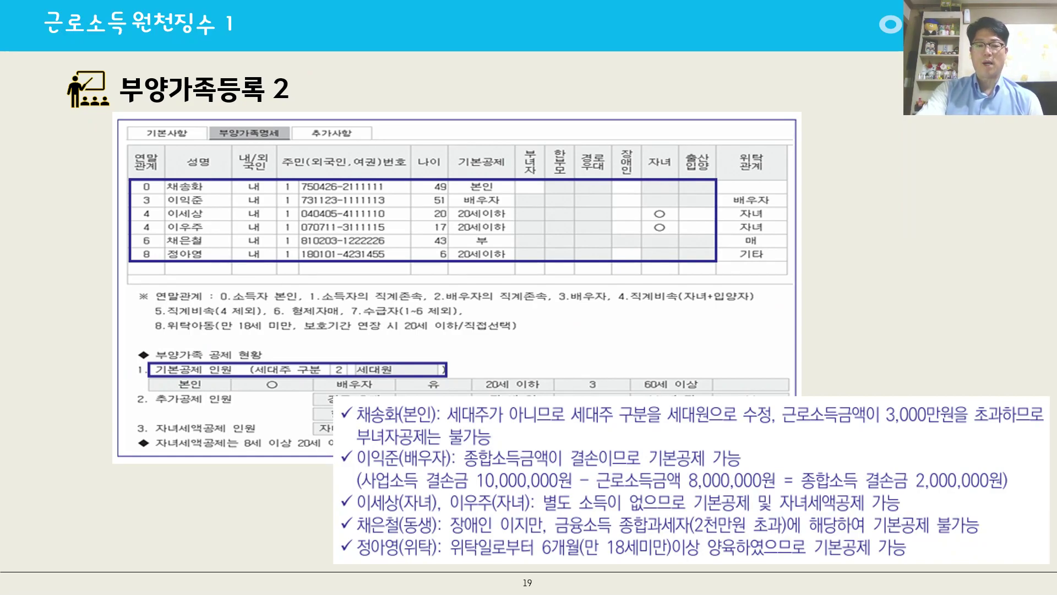
{"action": "key", "text": "Right"}
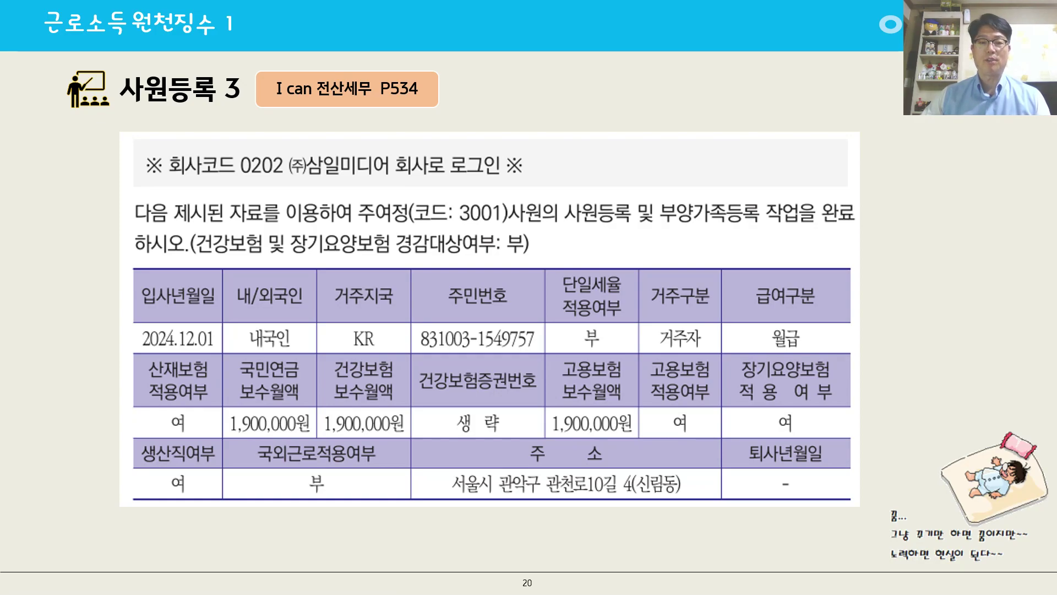
- Circle code 3001, the 1,900,000원 amount and 생산직여부 여 in red ink
{"action": "left_click_drag", "start_coordinate": [475, 202], "coordinate": [447, 246]}
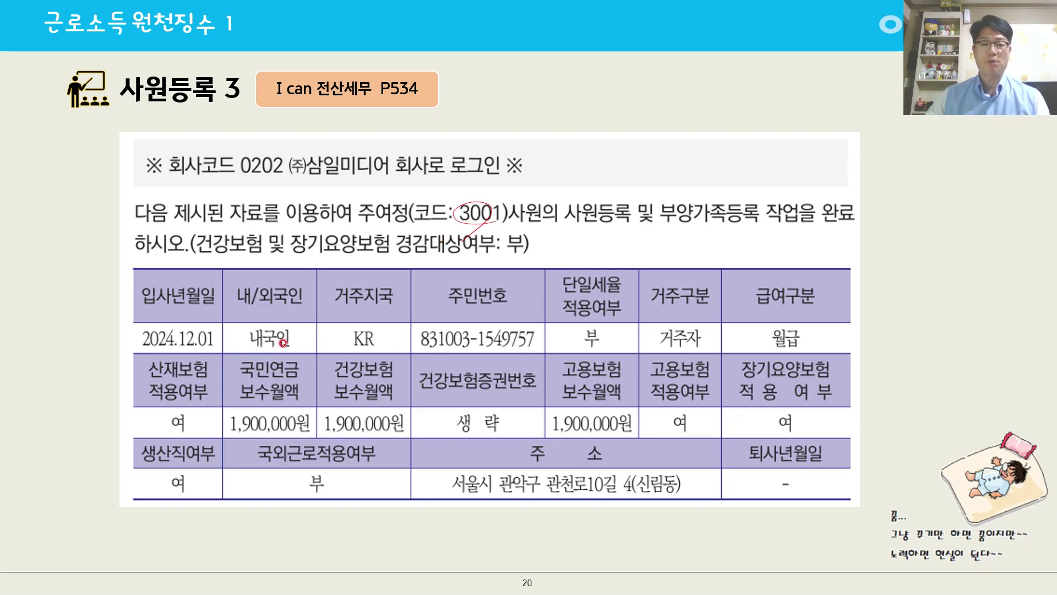
{"action": "mouse_move", "coordinate": [302, 417]}
{"action": "left_mouse_down"}
{"action": "mouse_move", "coordinate": [271, 428]}
{"action": "mouse_move", "coordinate": [288, 424]}
{"action": "left_mouse_up"}
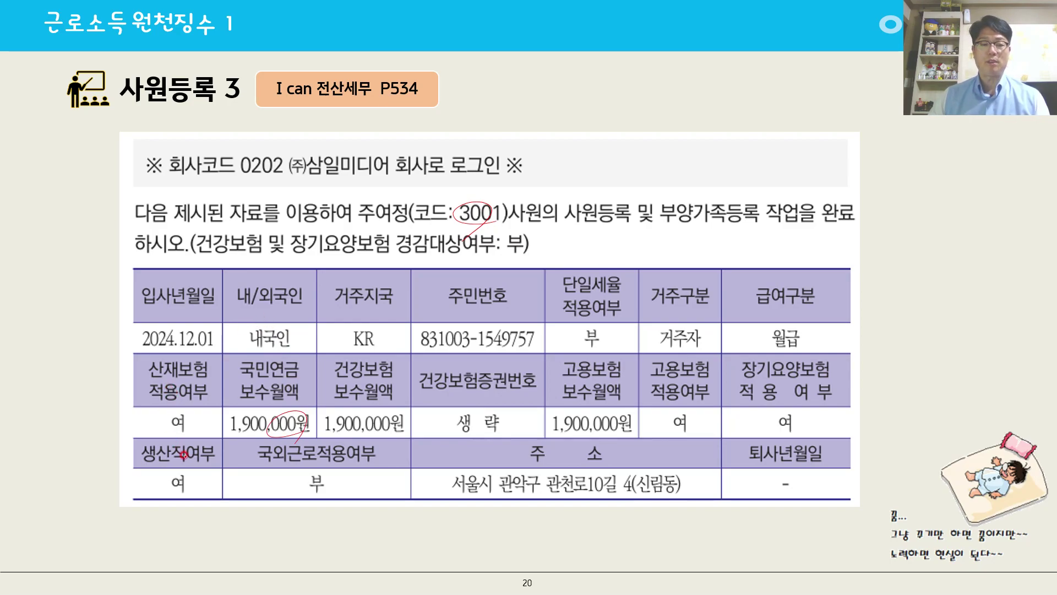
{"action": "mouse_move", "coordinate": [190, 473]}
{"action": "left_mouse_down"}
{"action": "mouse_move", "coordinate": [165, 488]}
{"action": "mouse_move", "coordinate": [190, 480]}
{"action": "mouse_move", "coordinate": [173, 481]}
{"action": "left_mouse_up"}
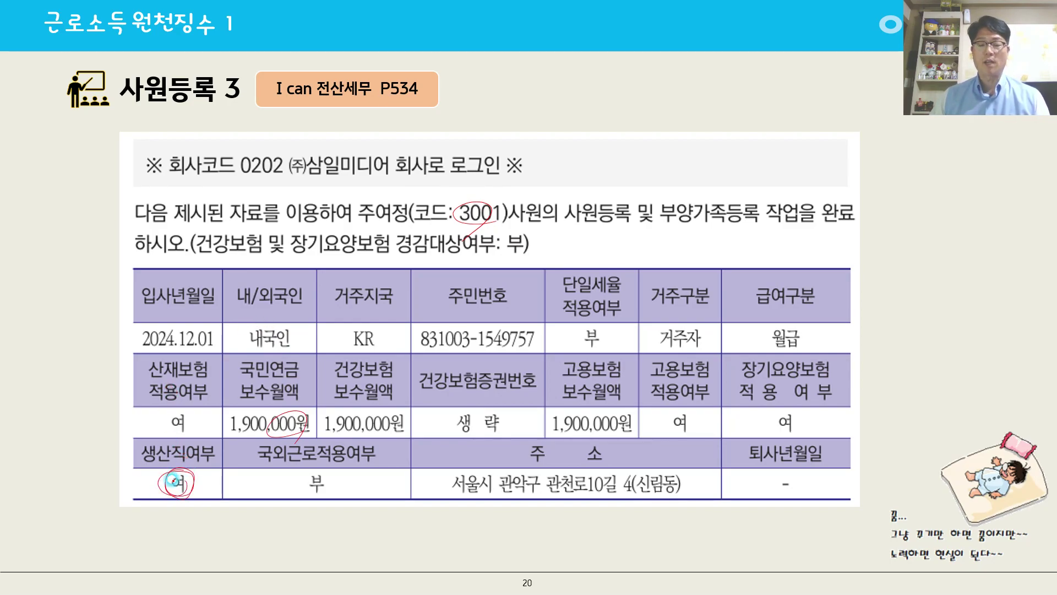